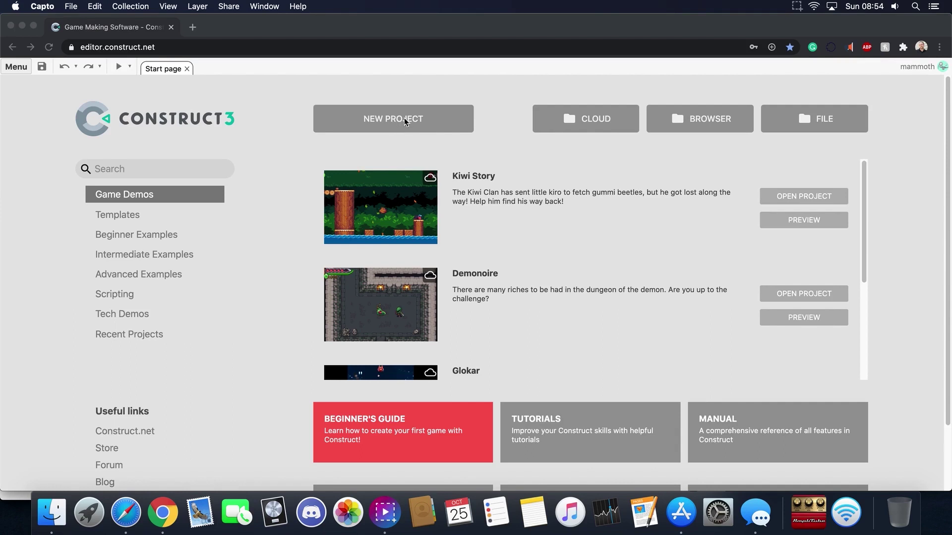
# - Start a new project and name it PrototypingGame
pyautogui.click(405, 122)
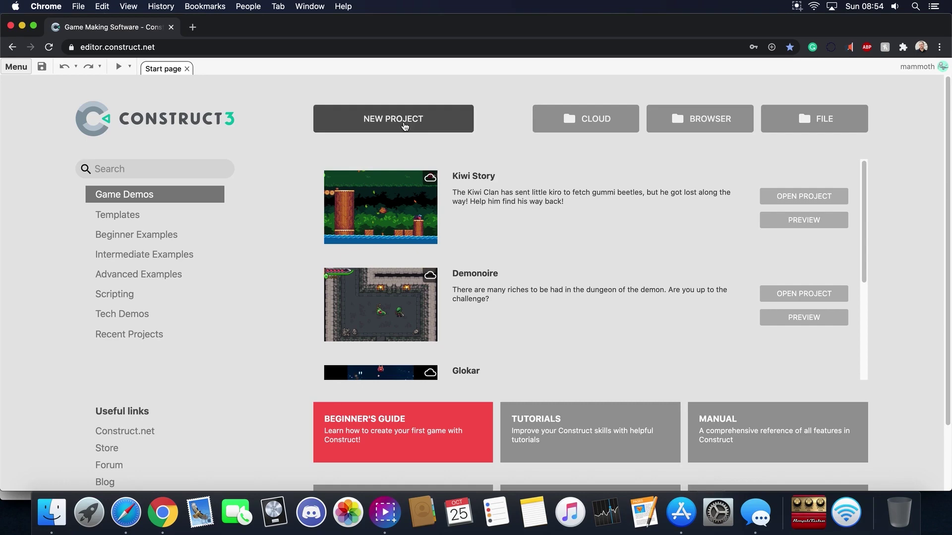
pyautogui.click(404, 124)
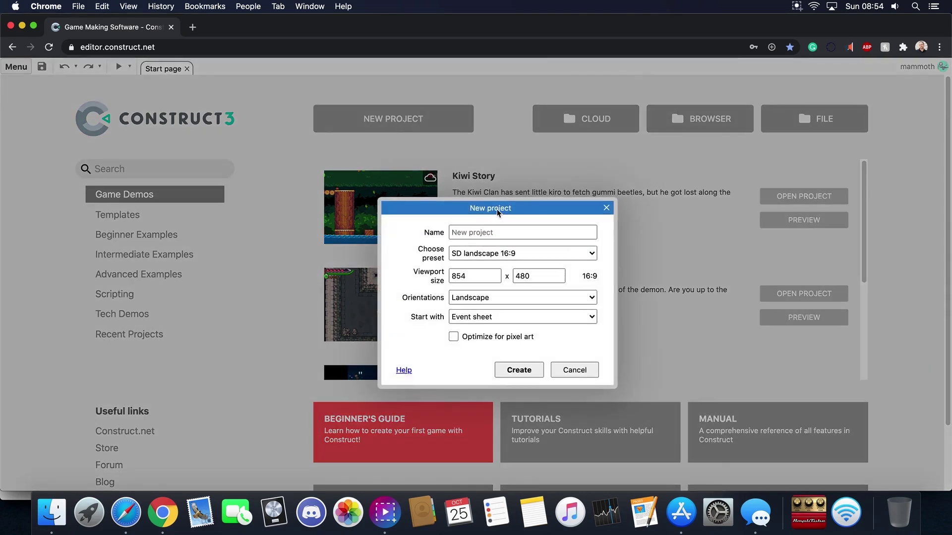
pyautogui.click(486, 229)
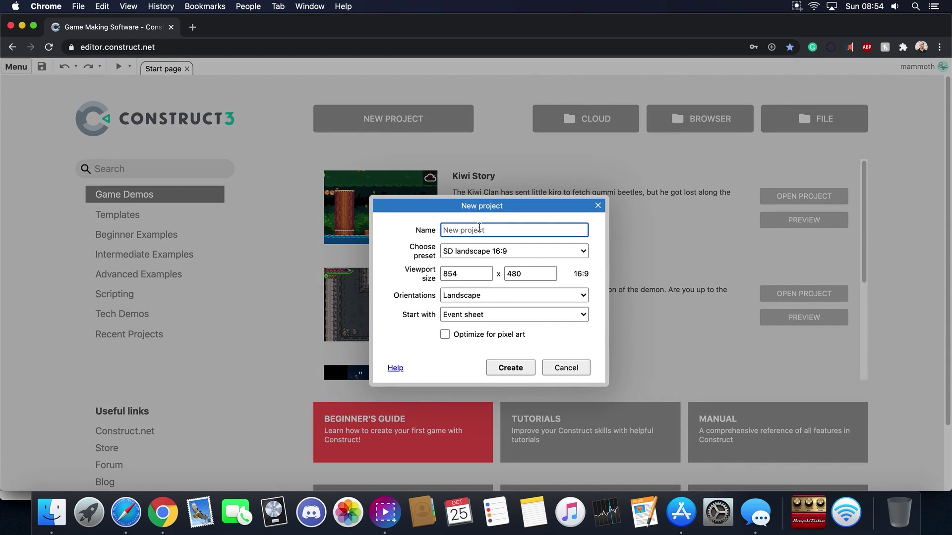
pyautogui.write('TestGame')
pyautogui.press('super+a')
pyautogui.write('Proj')
pyautogui.press('BackSpace')
pyautogui.press('BackSpace')
pyautogui.write('ototypingGame_p01')
pyautogui.press('BackSpace')
pyautogui.write('2')
pyautogui.press('BackSpace')
pyautogui.press('BackSpace')
pyautogui.press('BackSpace')
# - Choose the 720p landscape preset for the new project, with Landscape orientation
pyautogui.click(493, 254)
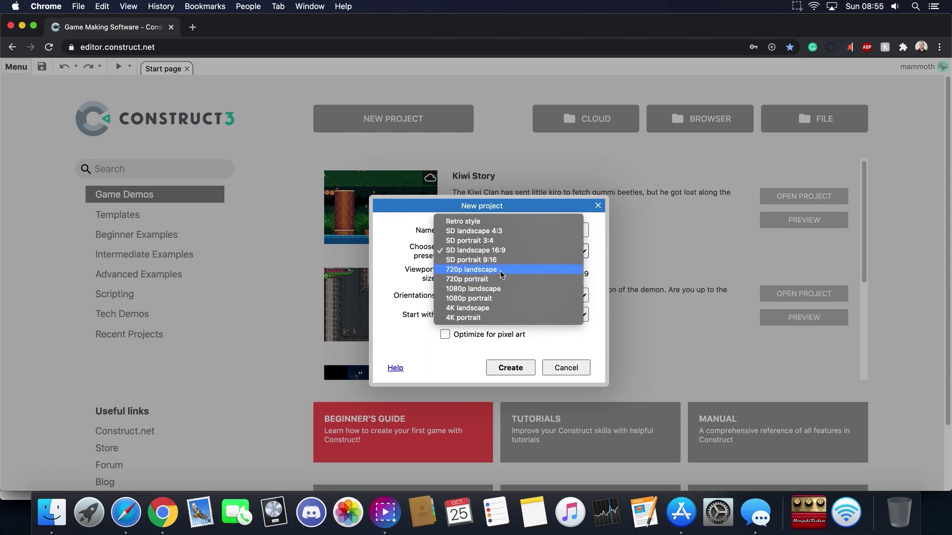
pyautogui.click(502, 274)
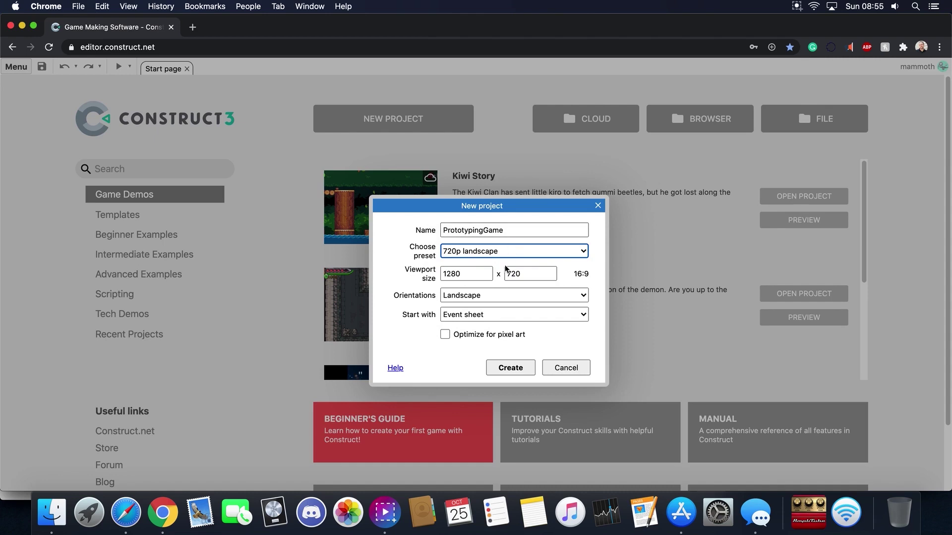
pyautogui.click(498, 300)
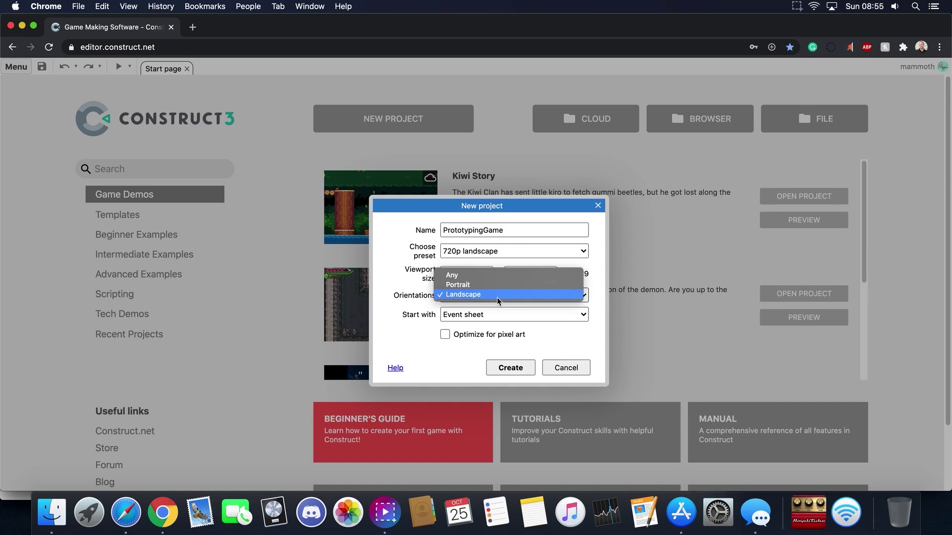
pyautogui.click(498, 295)
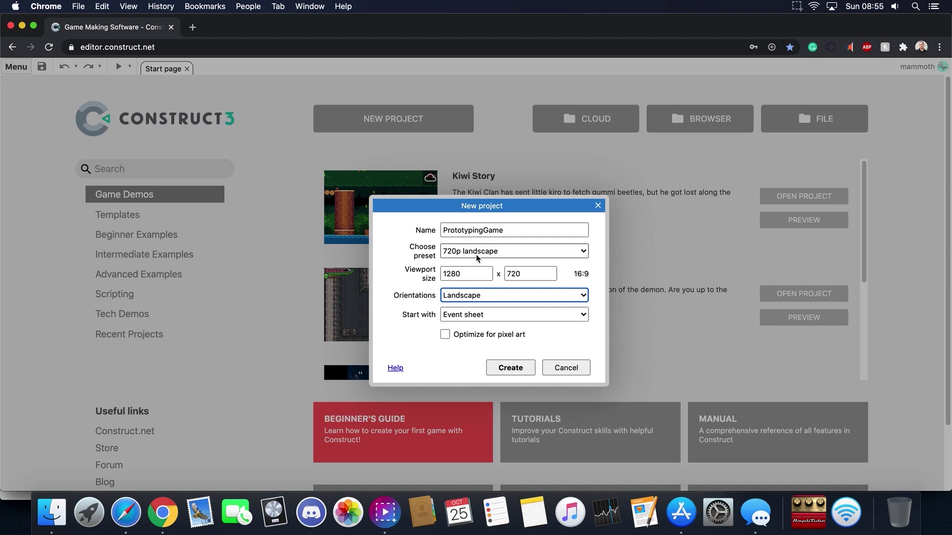
pyautogui.click(478, 257)
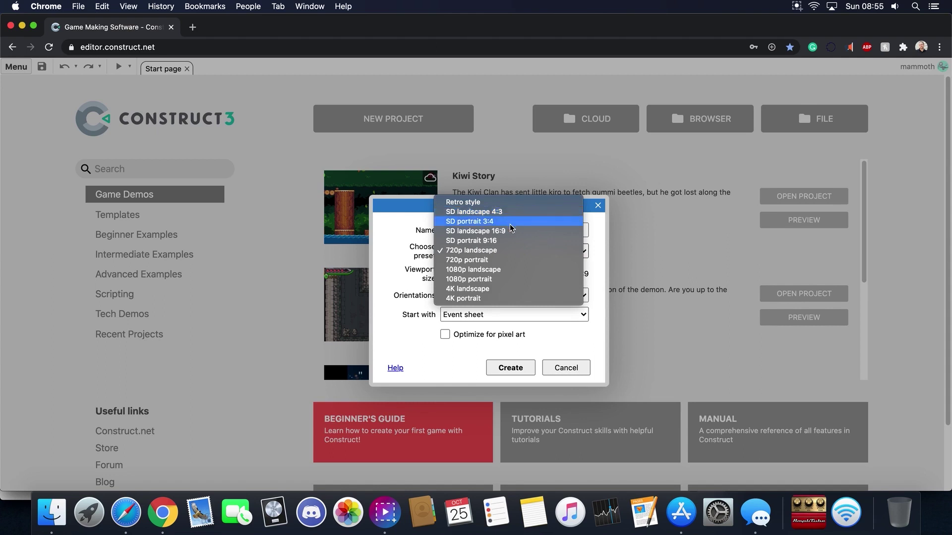
pyautogui.click(496, 251)
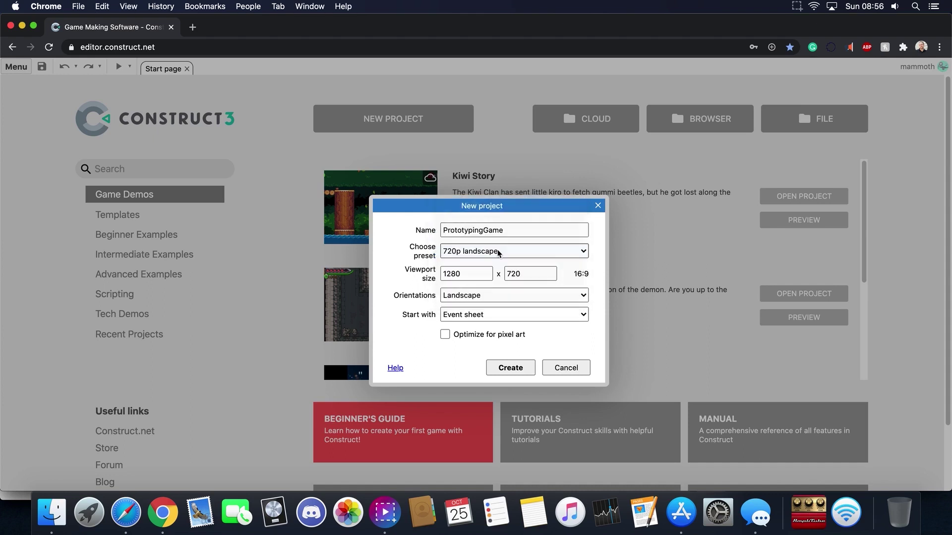
# - Keep Landscape orientation, have the project start with an Event sheet, and create it
pyautogui.click(494, 300)
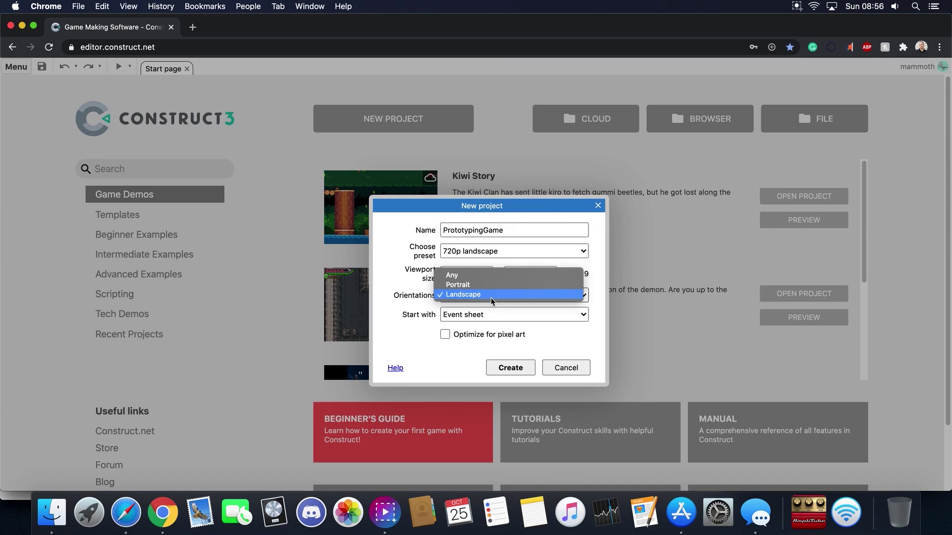
pyautogui.click(491, 298)
pyautogui.click(493, 314)
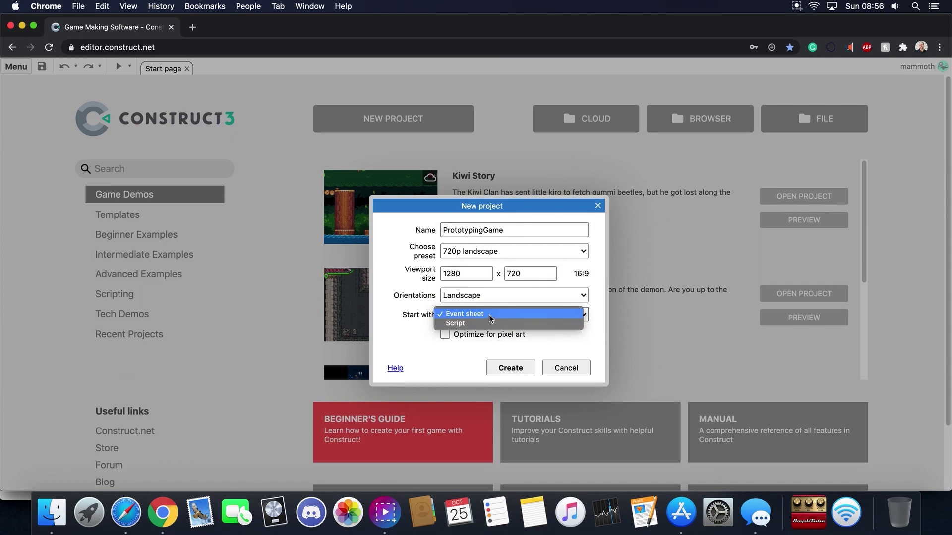
pyautogui.click(491, 314)
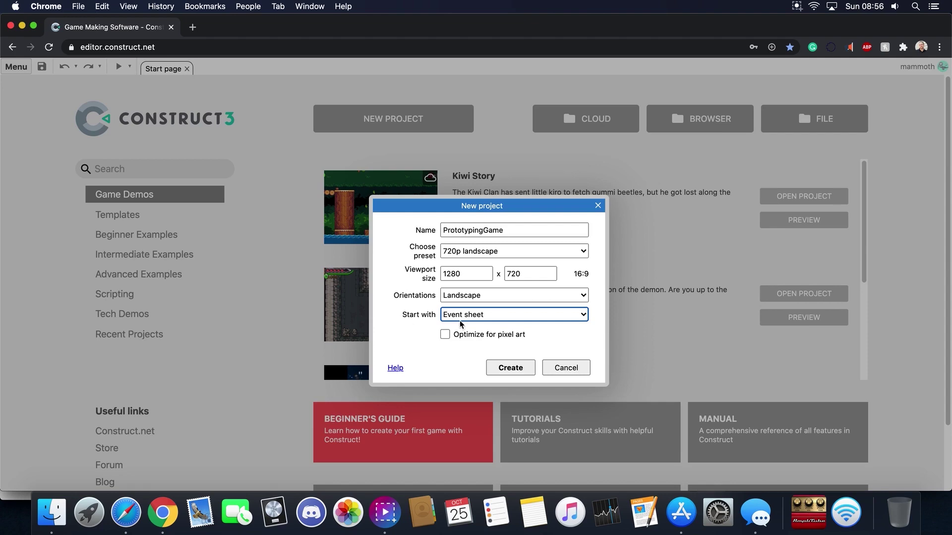
pyautogui.click(518, 367)
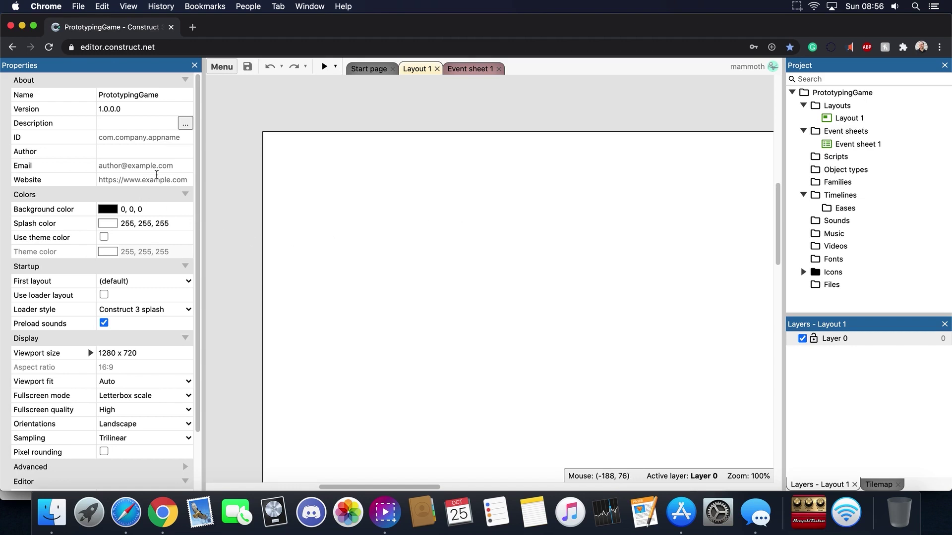
# - Look through the project properties and the list of bars that can be shown or hidden, and return to the layout
pyautogui.scroll(-4, 157, 176)
pyautogui.scroll(4, 158, 178)
pyautogui.scroll(-3, 114, 386)
pyautogui.scroll(3, 90, 224)
pyautogui.click(232, 69)
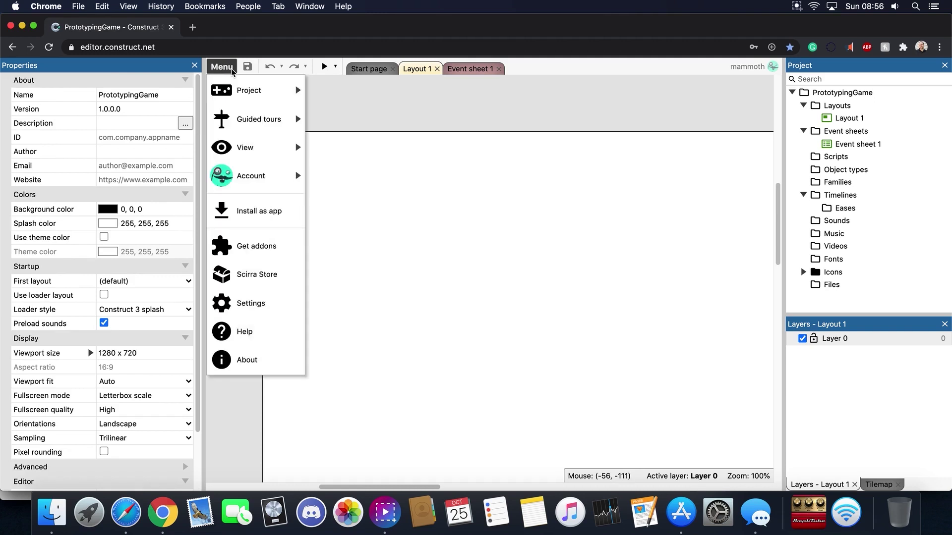
pyautogui.moveTo(245, 149)
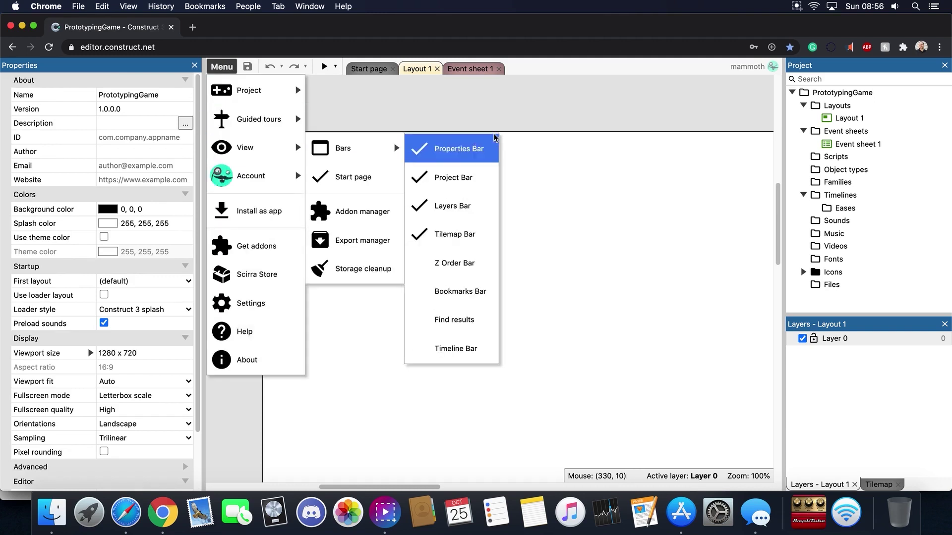
pyautogui.click(615, 139)
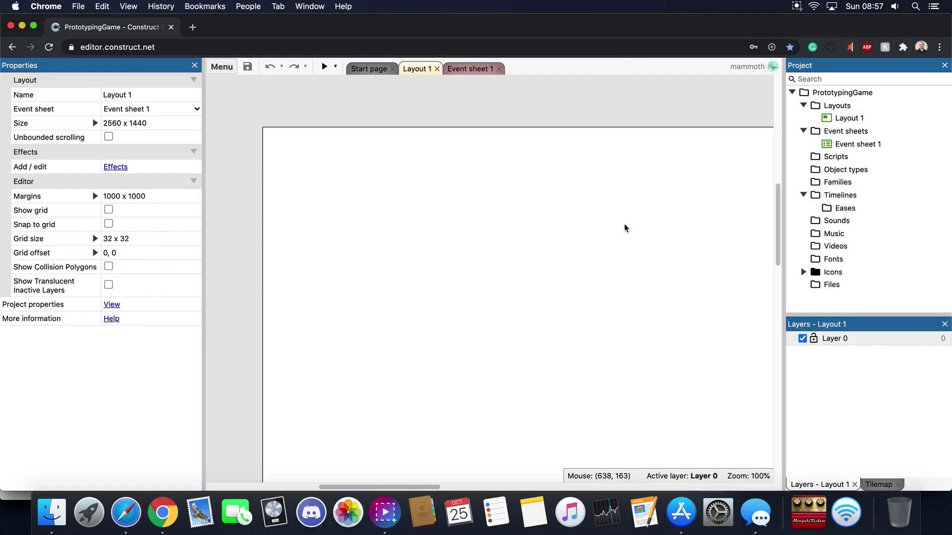
# - Examine the whole area of Layout 1 and the dashed viewport outline inside it
pyautogui.scroll(3, 624, 229)
pyautogui.scroll(-3, 625, 229)
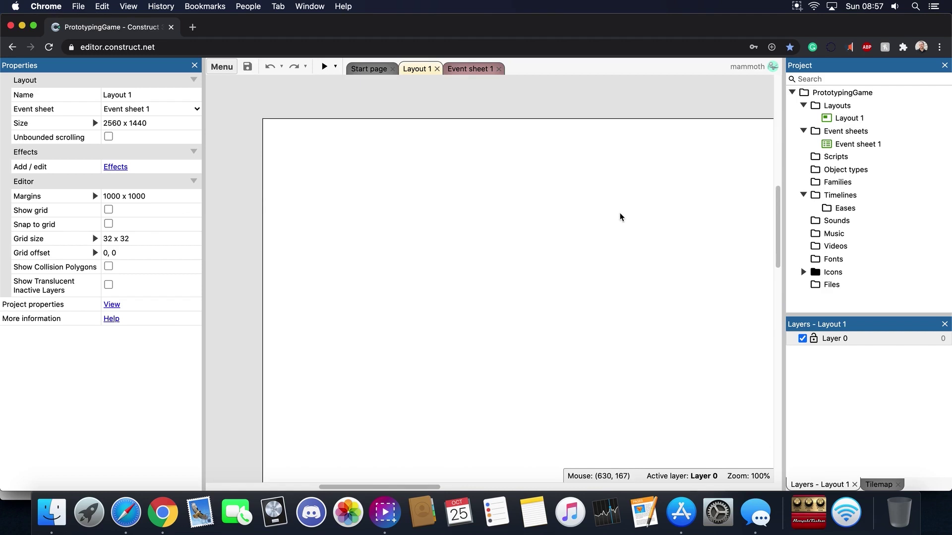
pyautogui.keyDown('ctrl'); pyautogui.scroll(-6, 620, 216); pyautogui.keyUp('ctrl')
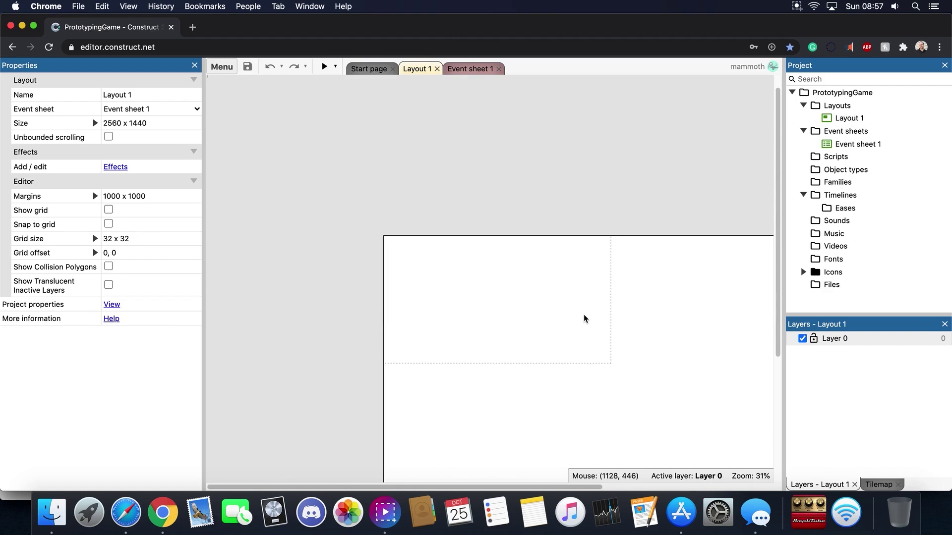
pyautogui.keyDown('ctrl'); pyautogui.scroll(-3, 560, 316); pyautogui.keyUp('ctrl')
pyautogui.keyDown('ctrl'); pyautogui.scroll(2, 420, 255); pyautogui.keyUp('ctrl')
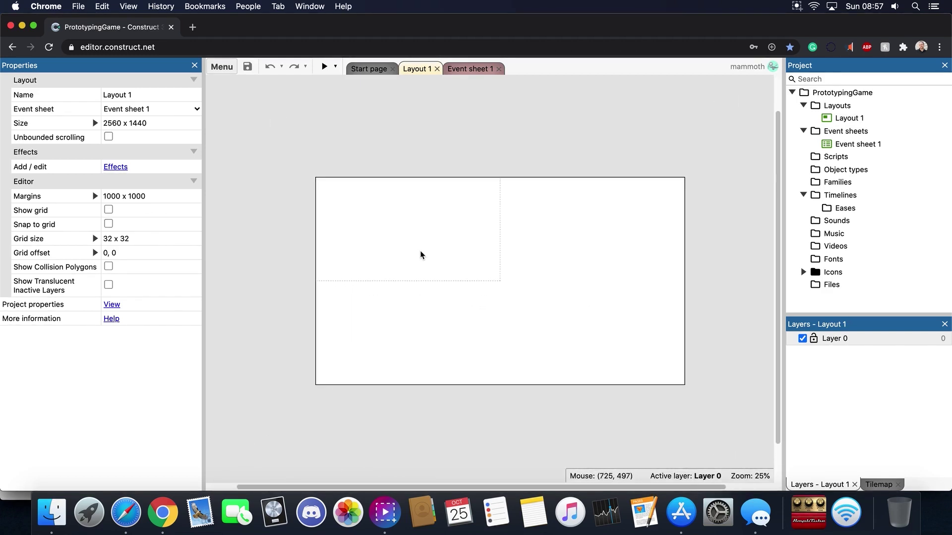
pyautogui.keyDown('ctrl'); pyautogui.scroll(1, 421, 255); pyautogui.keyUp('ctrl')
pyautogui.keyDown('ctrl'); pyautogui.scroll(2, 481, 198); pyautogui.keyUp('ctrl')
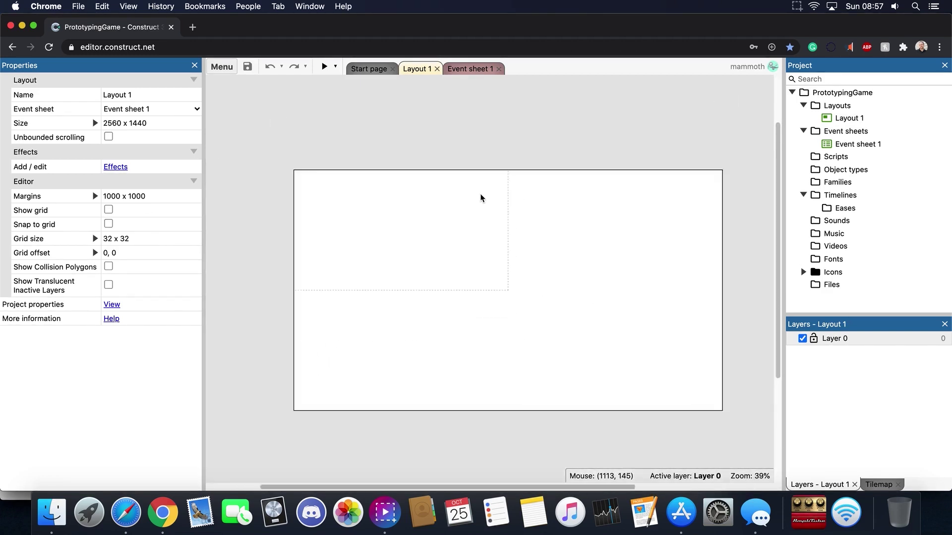
pyautogui.keyDown('ctrl'); pyautogui.scroll(-2, 480, 198); pyautogui.keyUp('ctrl')
pyautogui.keyDown('ctrl'); pyautogui.scroll(2, 433, 266); pyautogui.keyUp('ctrl')
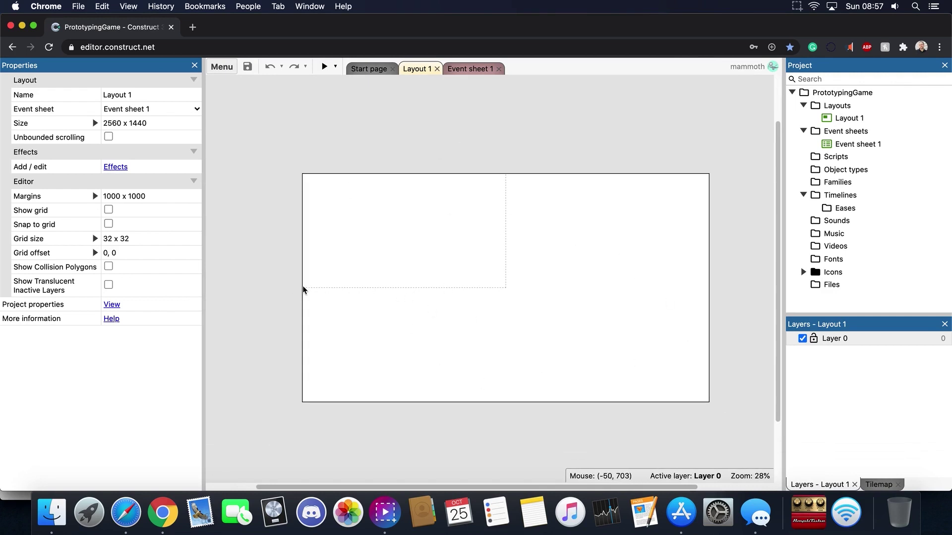
pyautogui.keyDown('ctrl'); pyautogui.scroll(2, 310, 289); pyautogui.keyUp('ctrl')
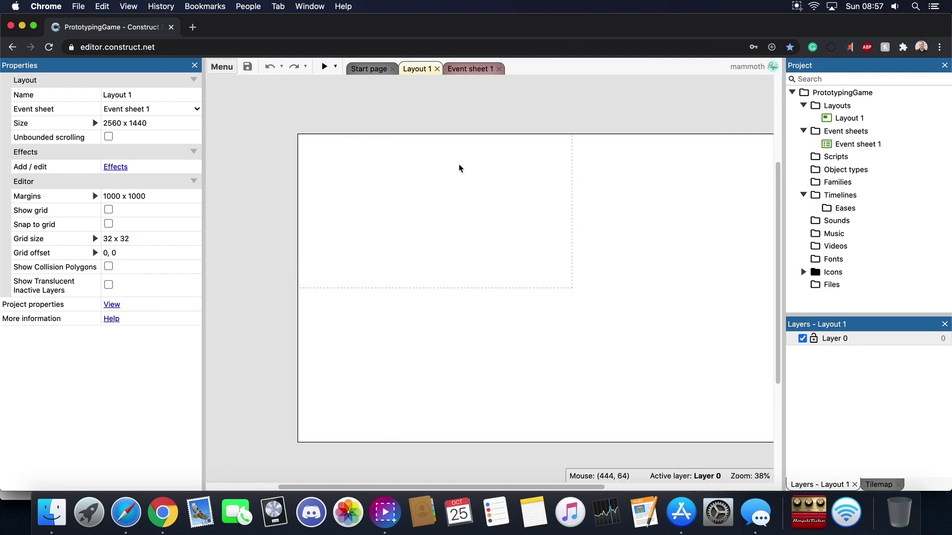
# - Preview the empty layout and close the preview window
pyautogui.click(328, 69)
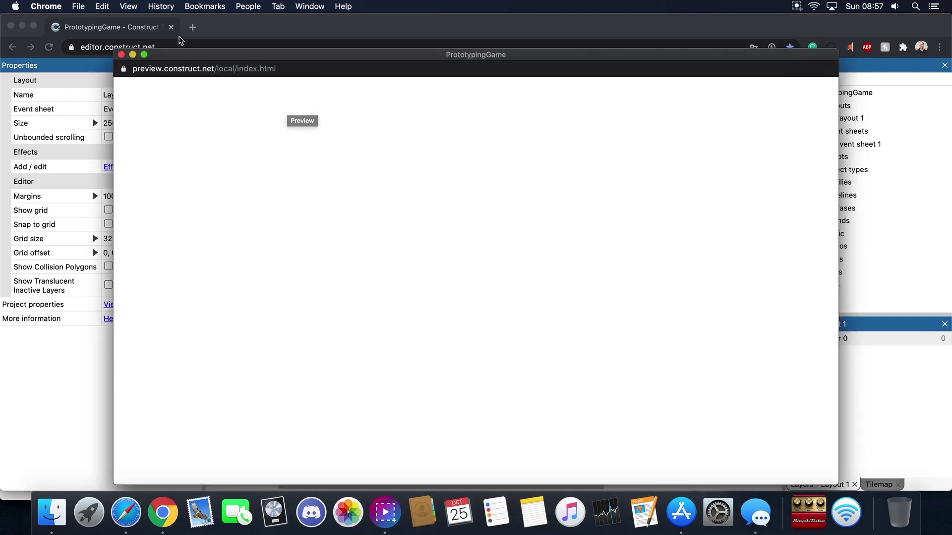
pyautogui.click(121, 54)
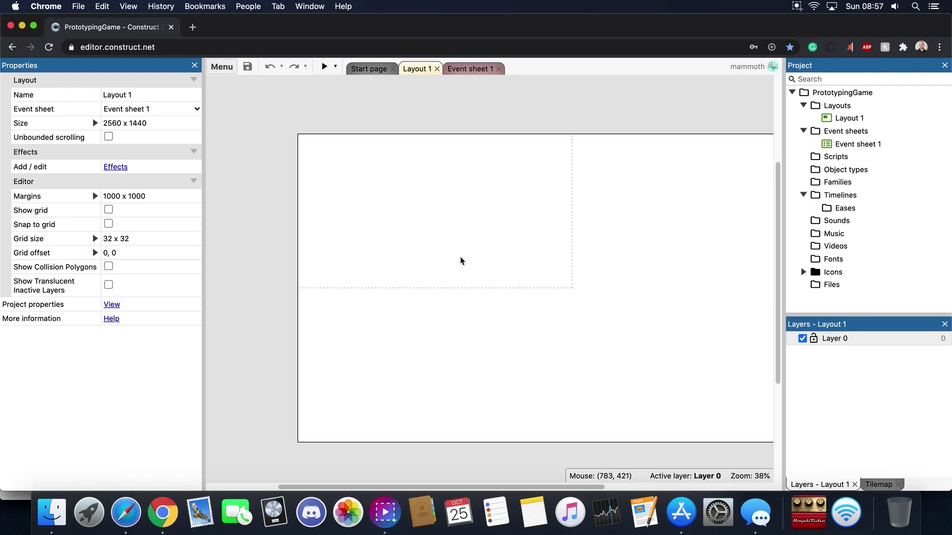
pyautogui.keyDown('ctrl'); pyautogui.scroll(-2, 517, 266); pyautogui.keyUp('ctrl')
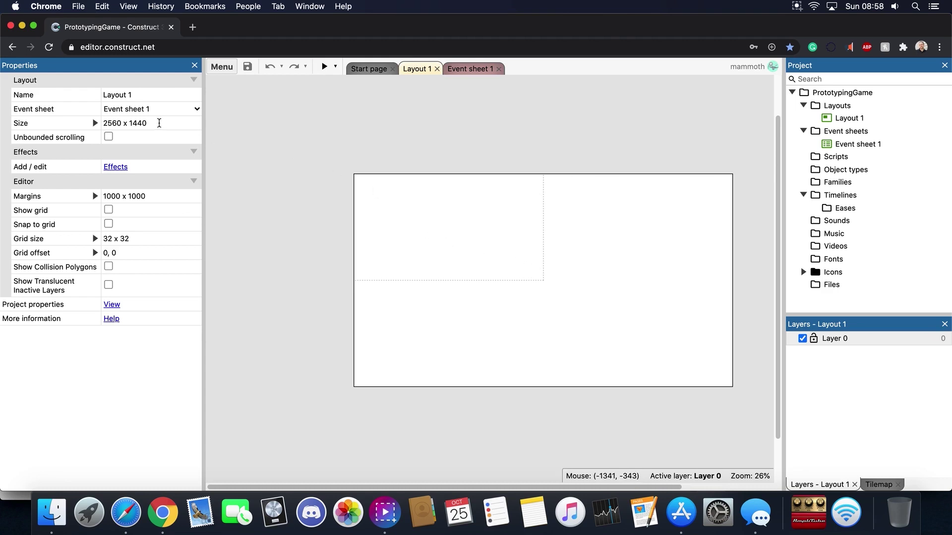
# - Set the size of Layout 1 to 1280 x 720, matching the project's viewport size
pyautogui.click(837, 122)
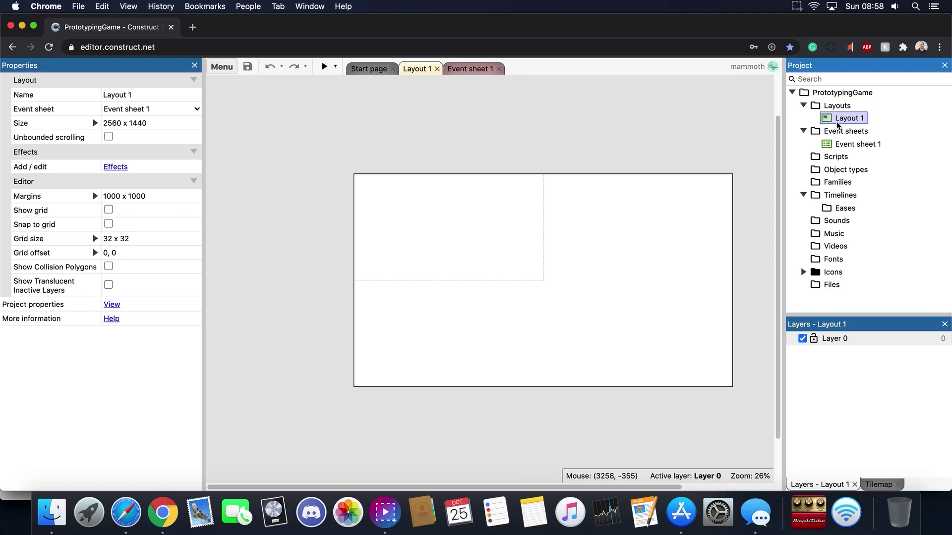
pyautogui.click(95, 123)
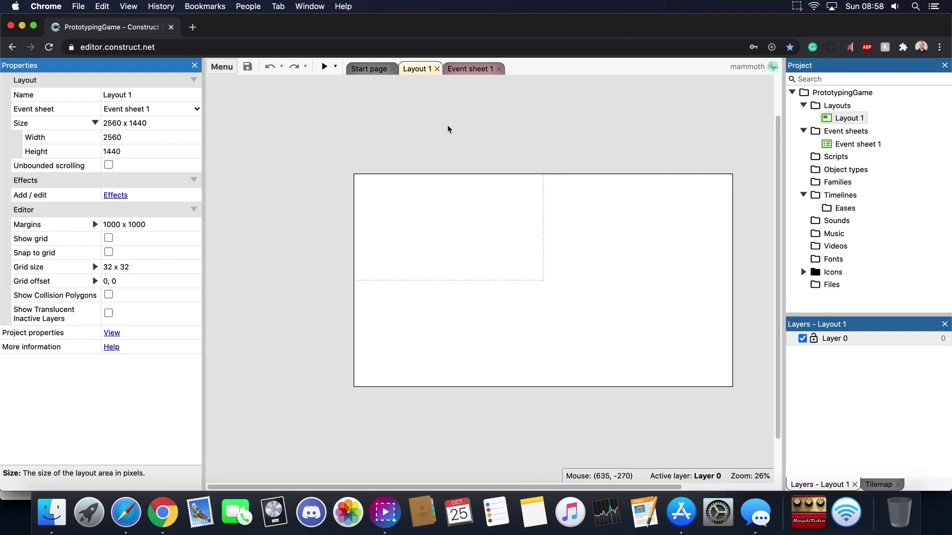
pyautogui.click(856, 95)
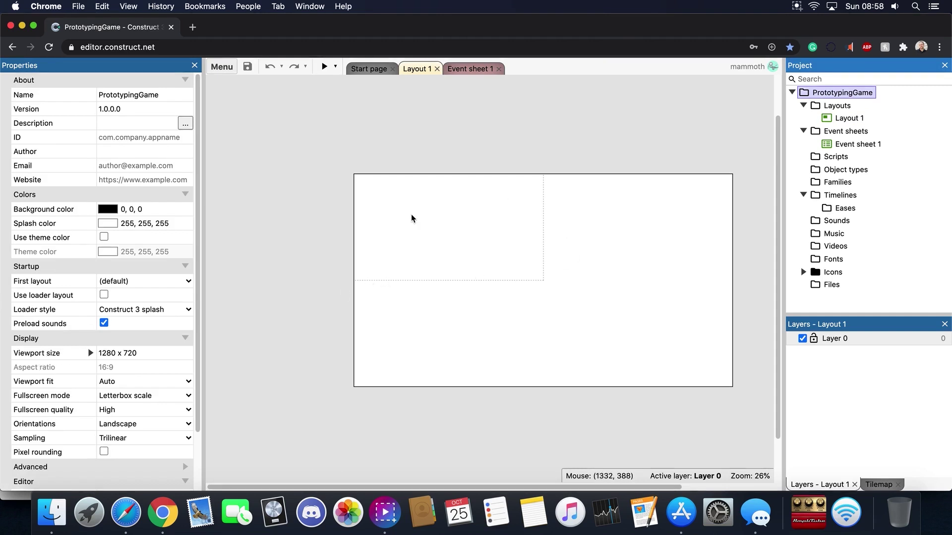
pyautogui.click(166, 355)
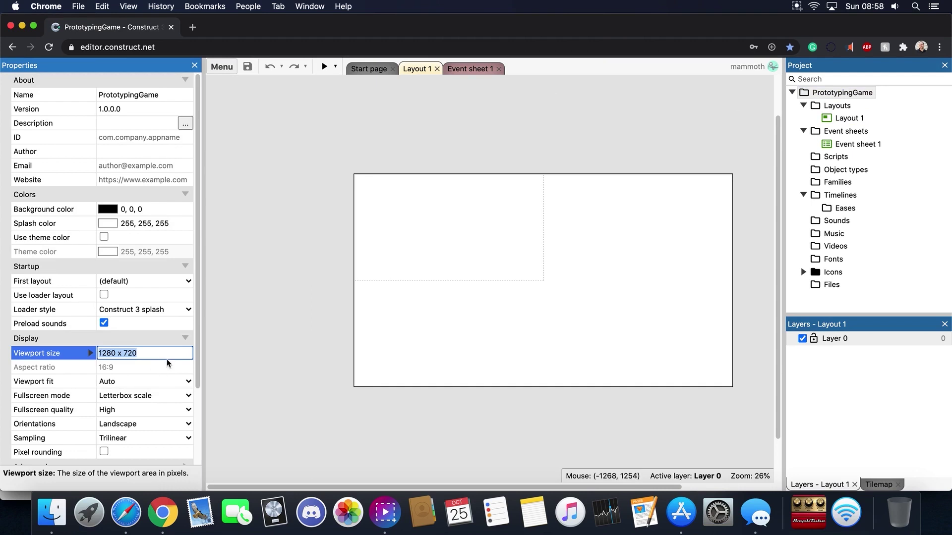
pyautogui.click(863, 119)
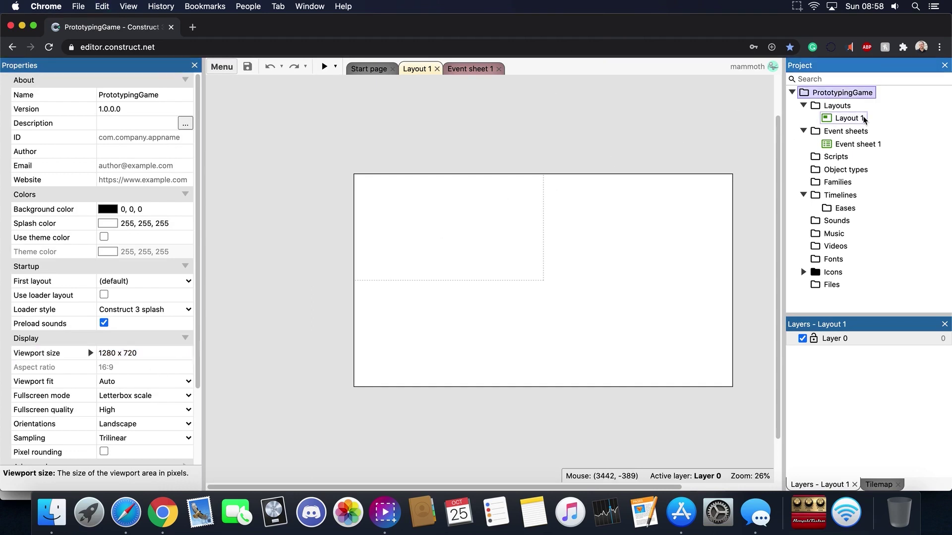
pyautogui.click(863, 119)
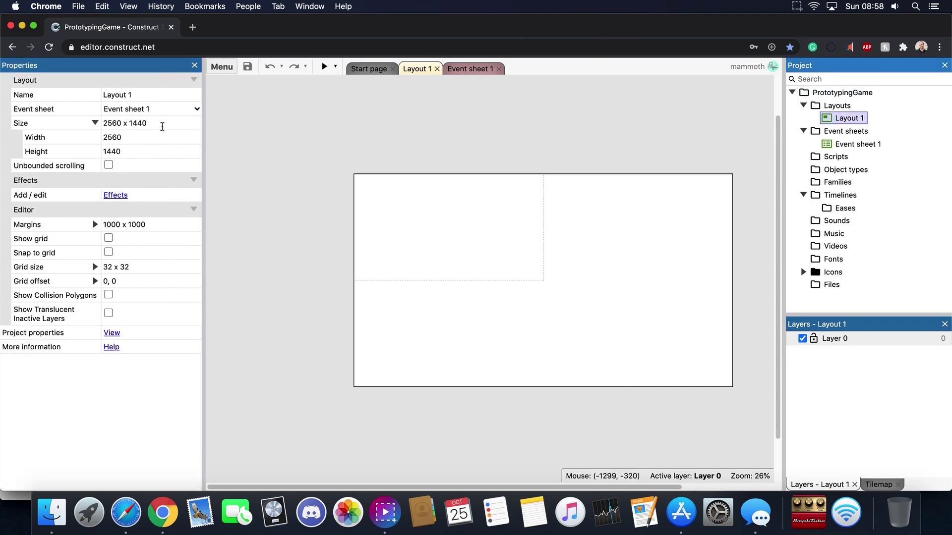
pyautogui.click(162, 127)
pyautogui.write('1280 x 720')
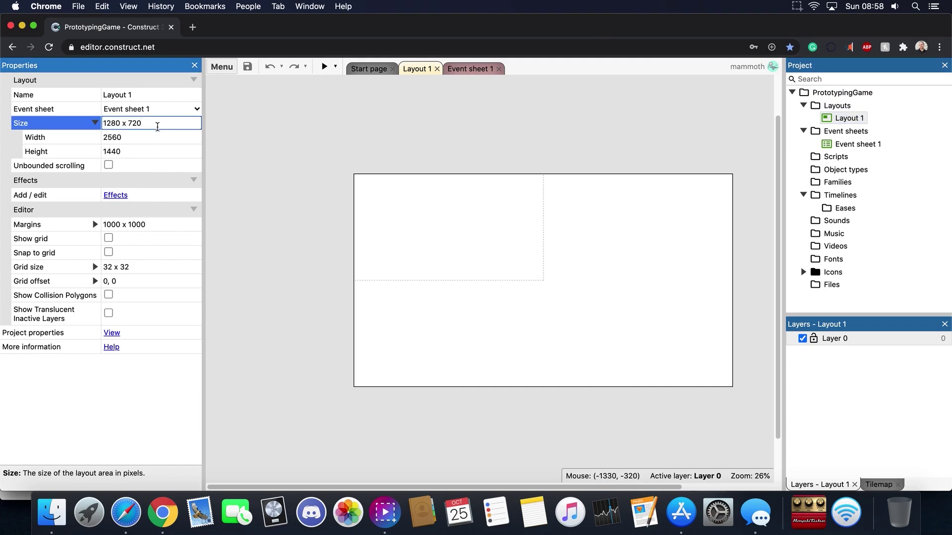
pyautogui.press('Tab')
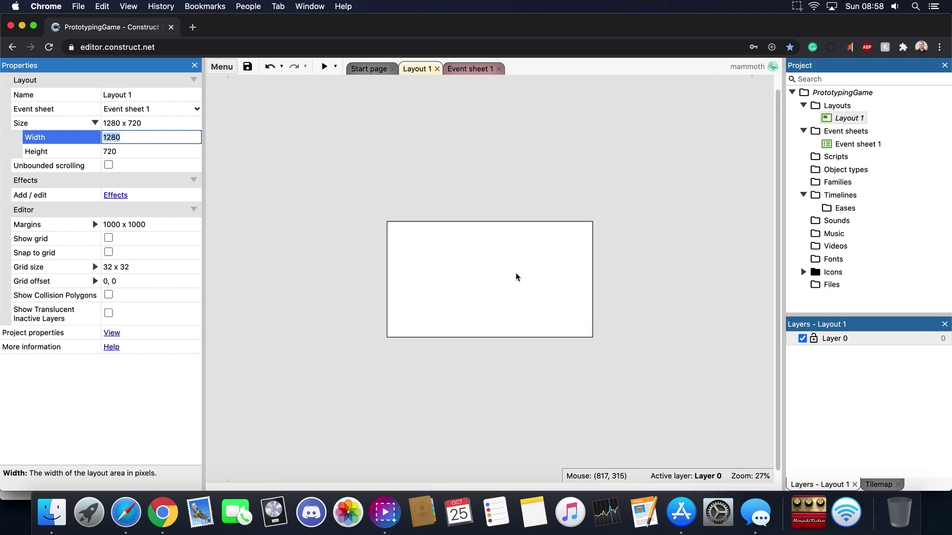
pyautogui.scroll(5, 516, 277)
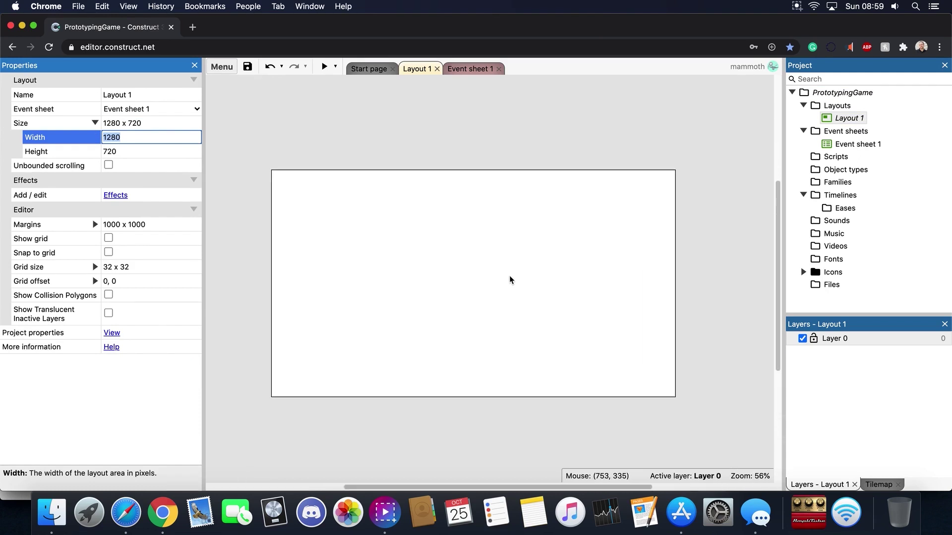
pyautogui.scroll(1, 510, 280)
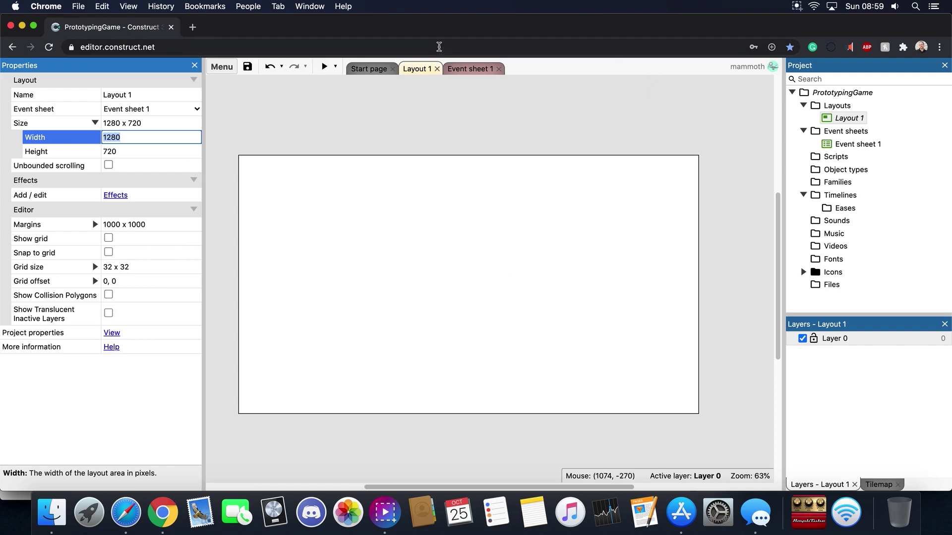
# - Check the options for inserting an object on the layout, and view the example event in Event sheet 1
pyautogui.rightClick(435, 251)
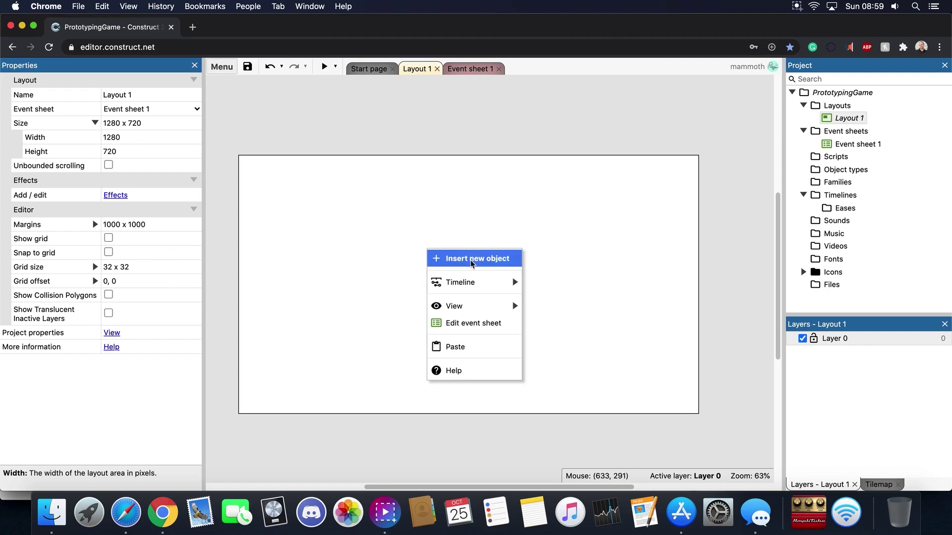
pyautogui.click(425, 198)
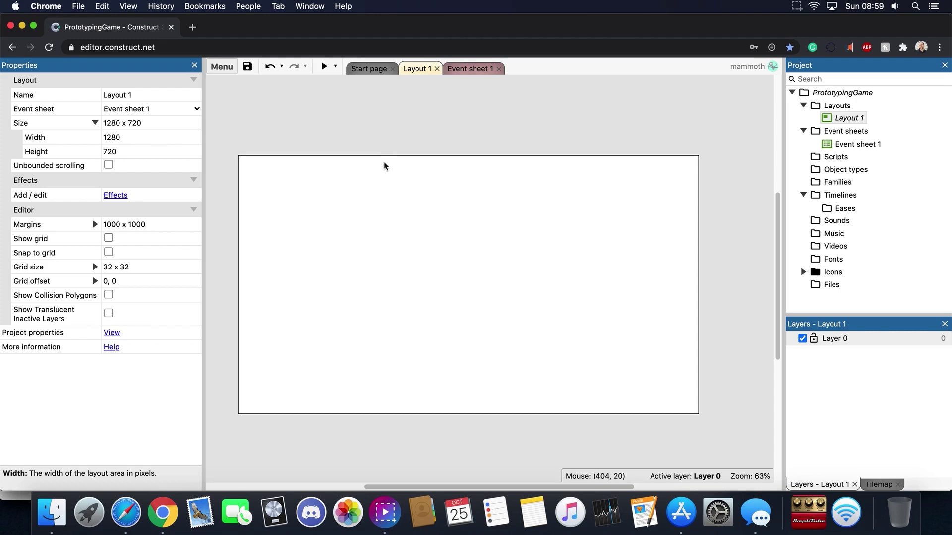
pyautogui.click(462, 68)
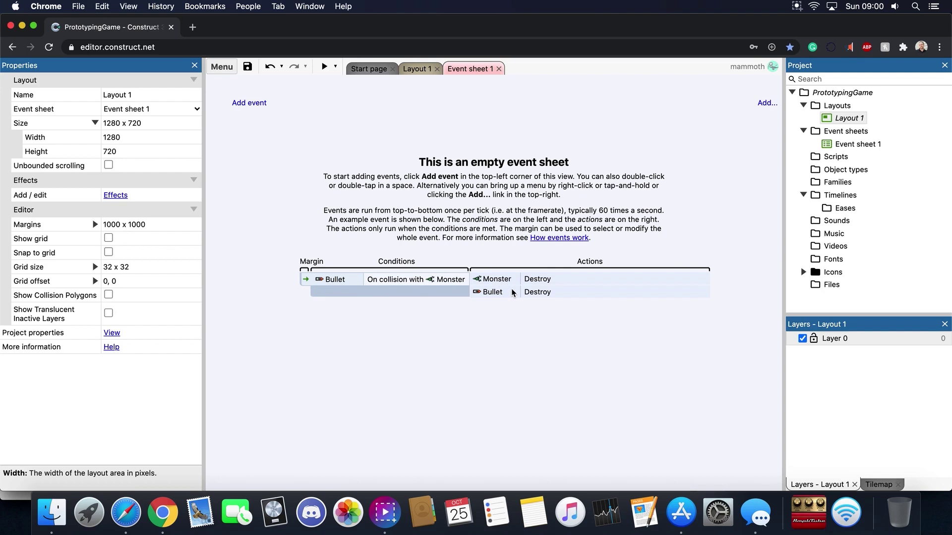
pyautogui.click(419, 70)
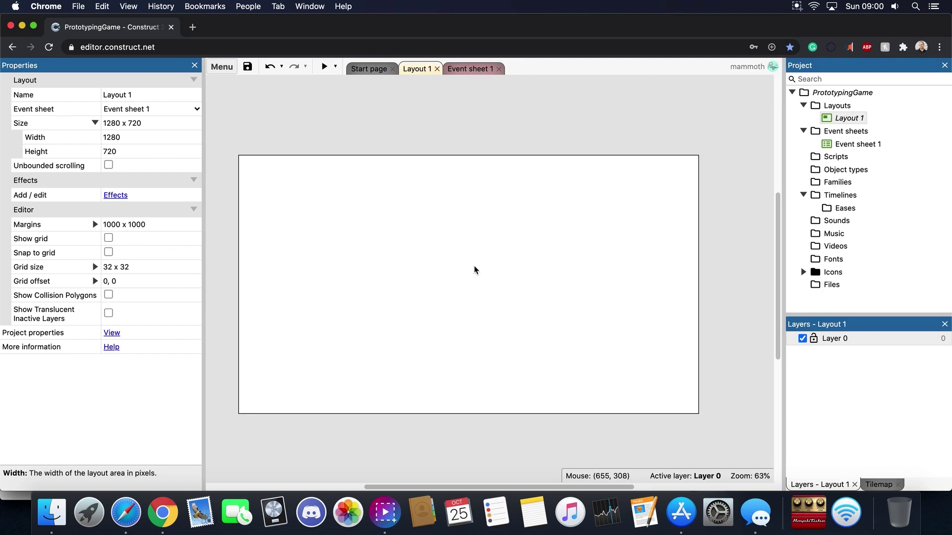
pyautogui.click(484, 70)
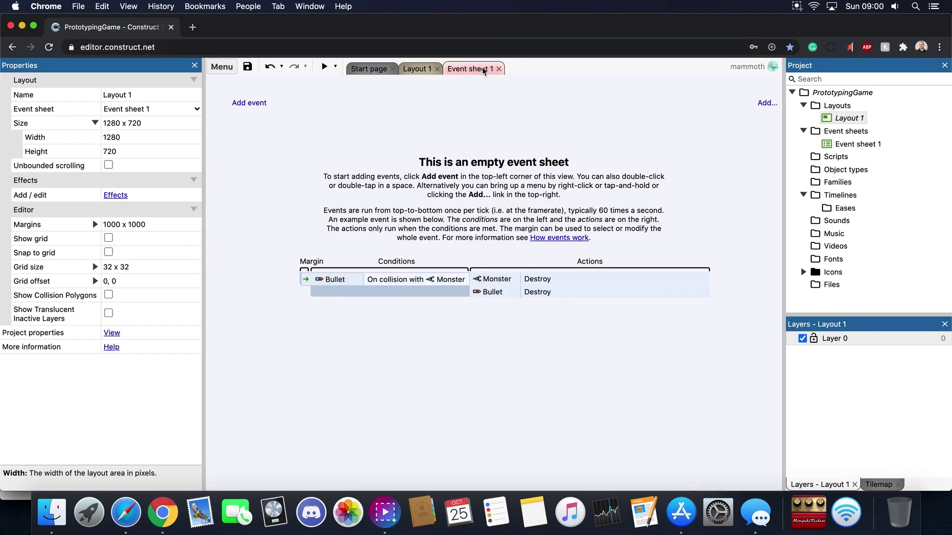